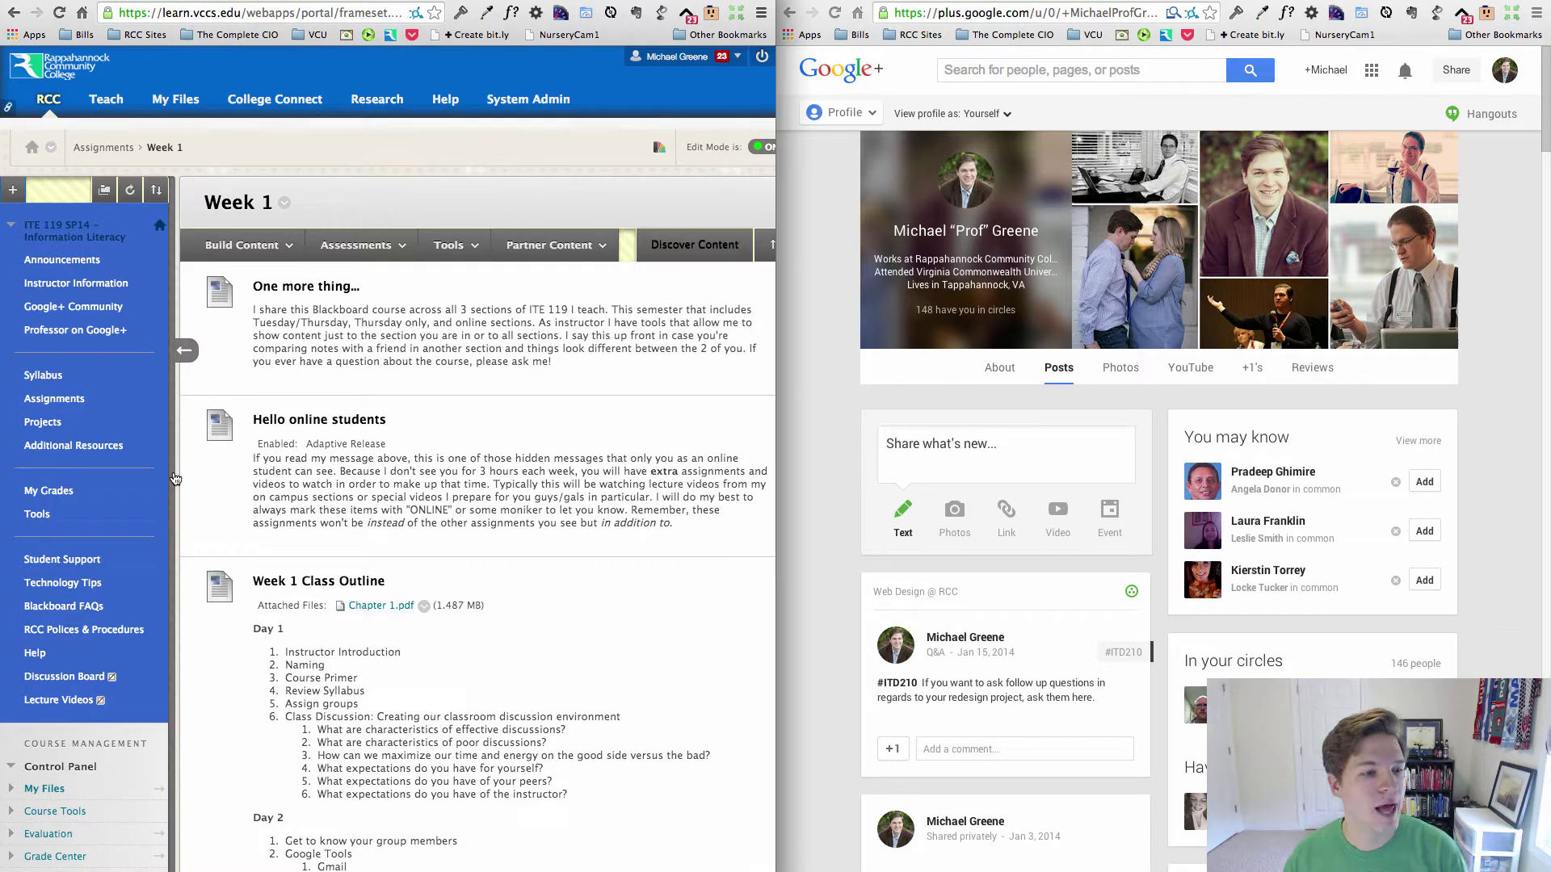
pyautogui.scroll(-1, 201, 476)
pyautogui.scroll(-4, 209, 475)
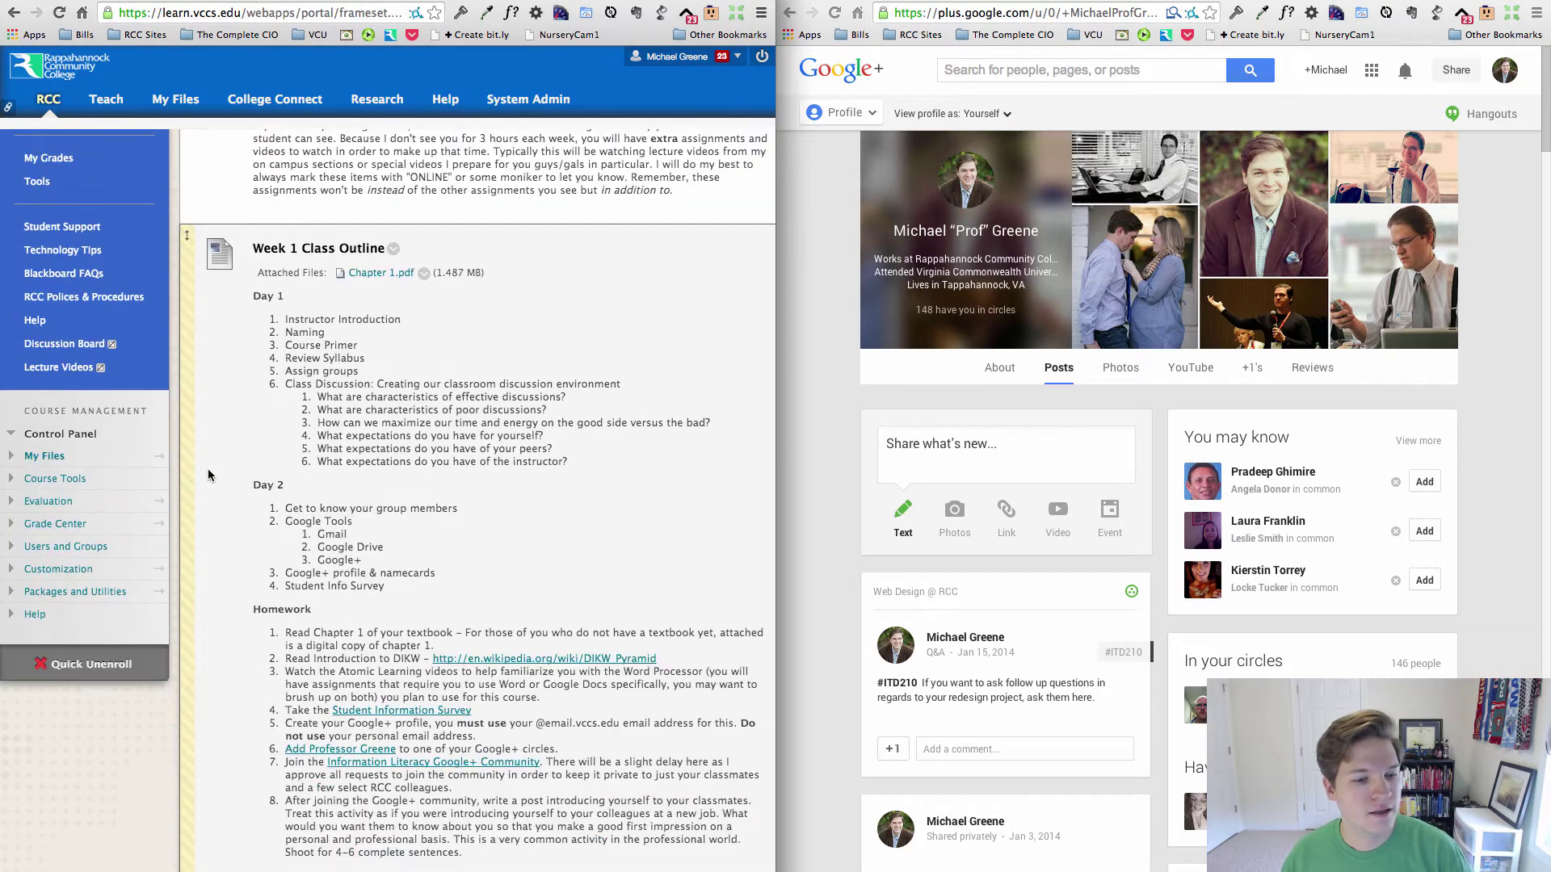
pyautogui.scroll(-3, 210, 475)
pyautogui.scroll(-1, 208, 475)
pyautogui.scroll(-2, 209, 475)
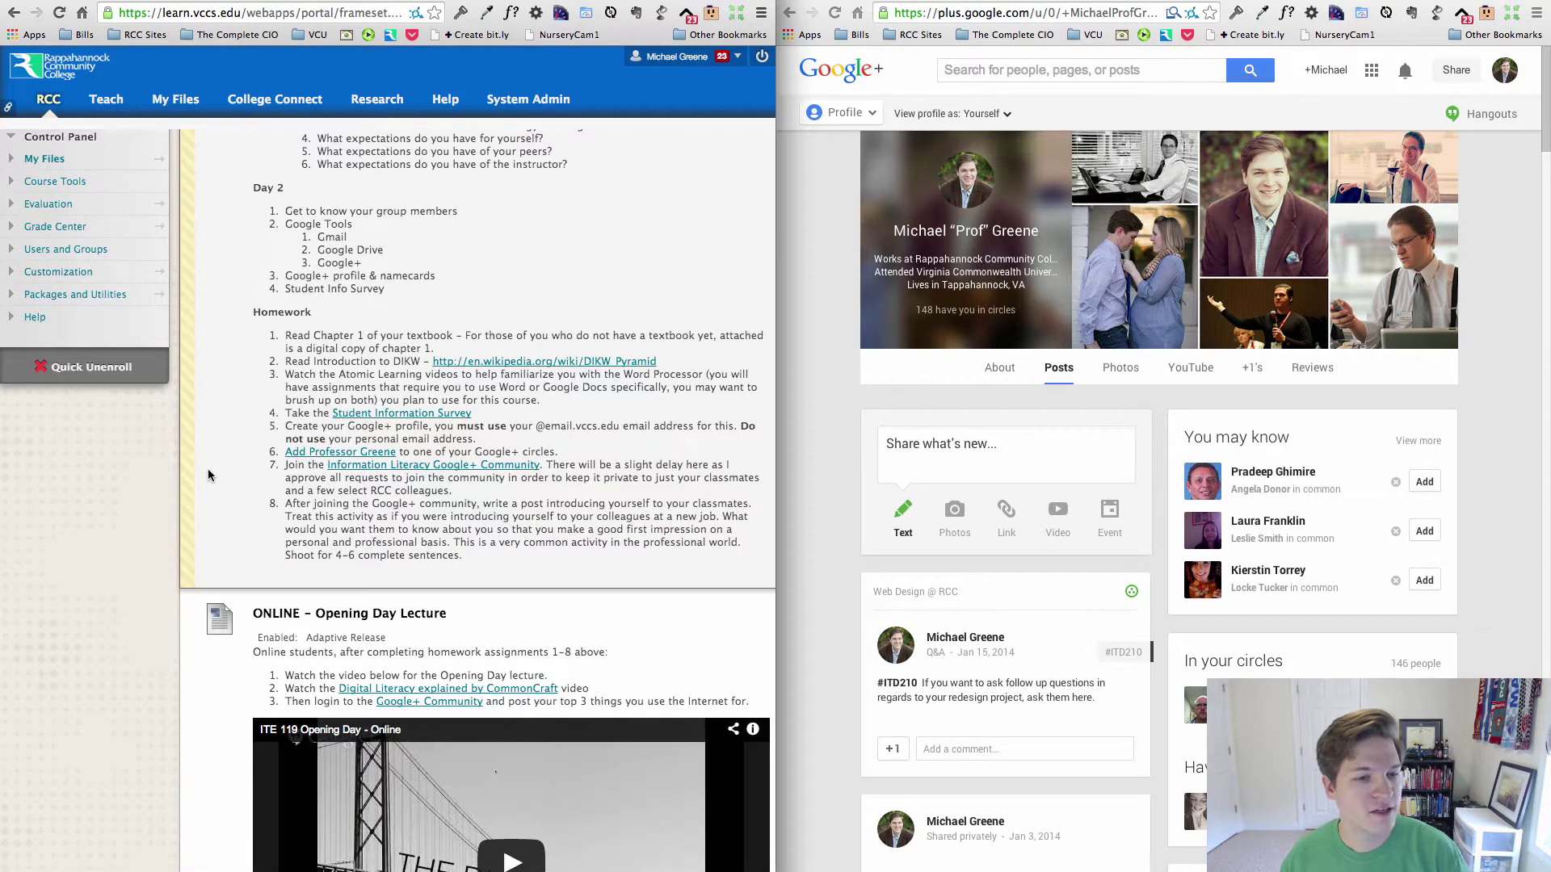
pyautogui.scroll(-2, 209, 475)
pyautogui.scroll(-1, 208, 474)
pyautogui.scroll(-1, 208, 475)
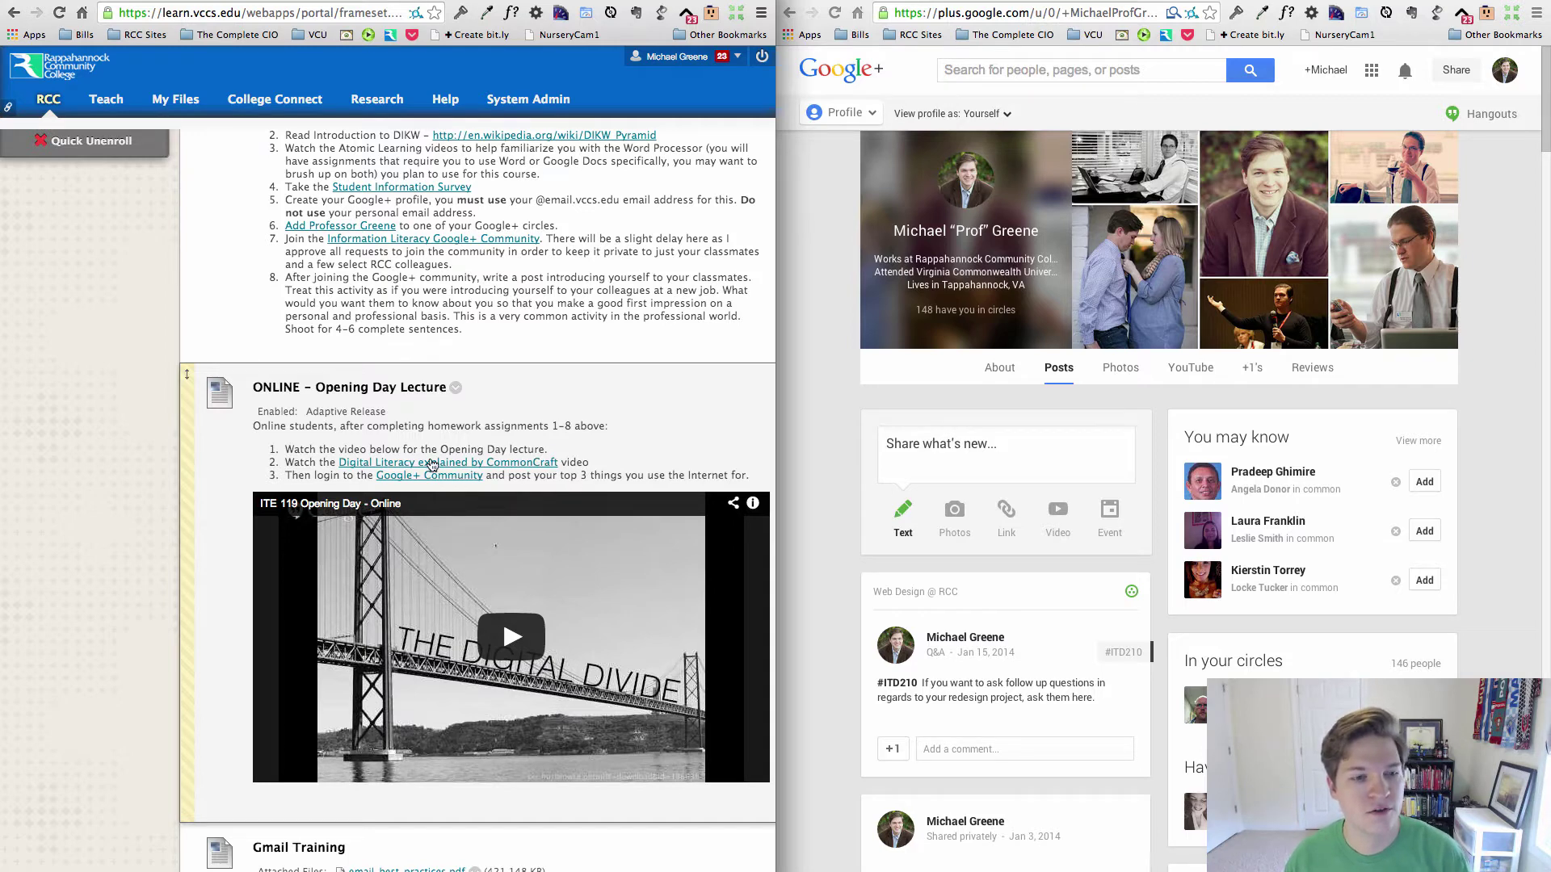
pyautogui.scroll(5, 418, 473)
pyautogui.scroll(3, 419, 472)
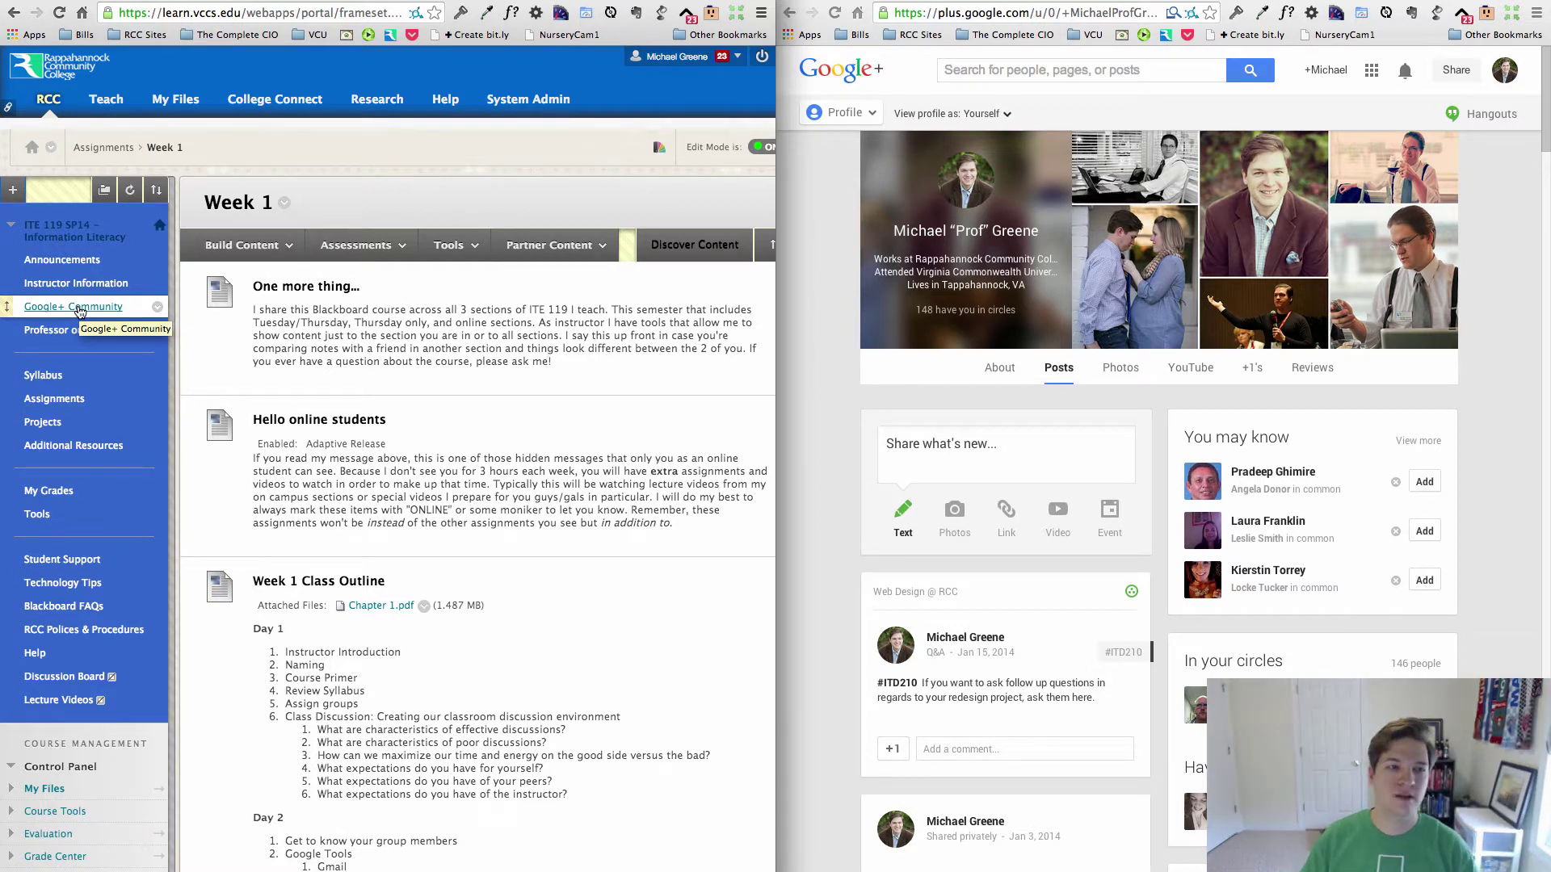
# - Go to the class's Google+ community page from the Blackboard course menu
pyautogui.click(78, 308)
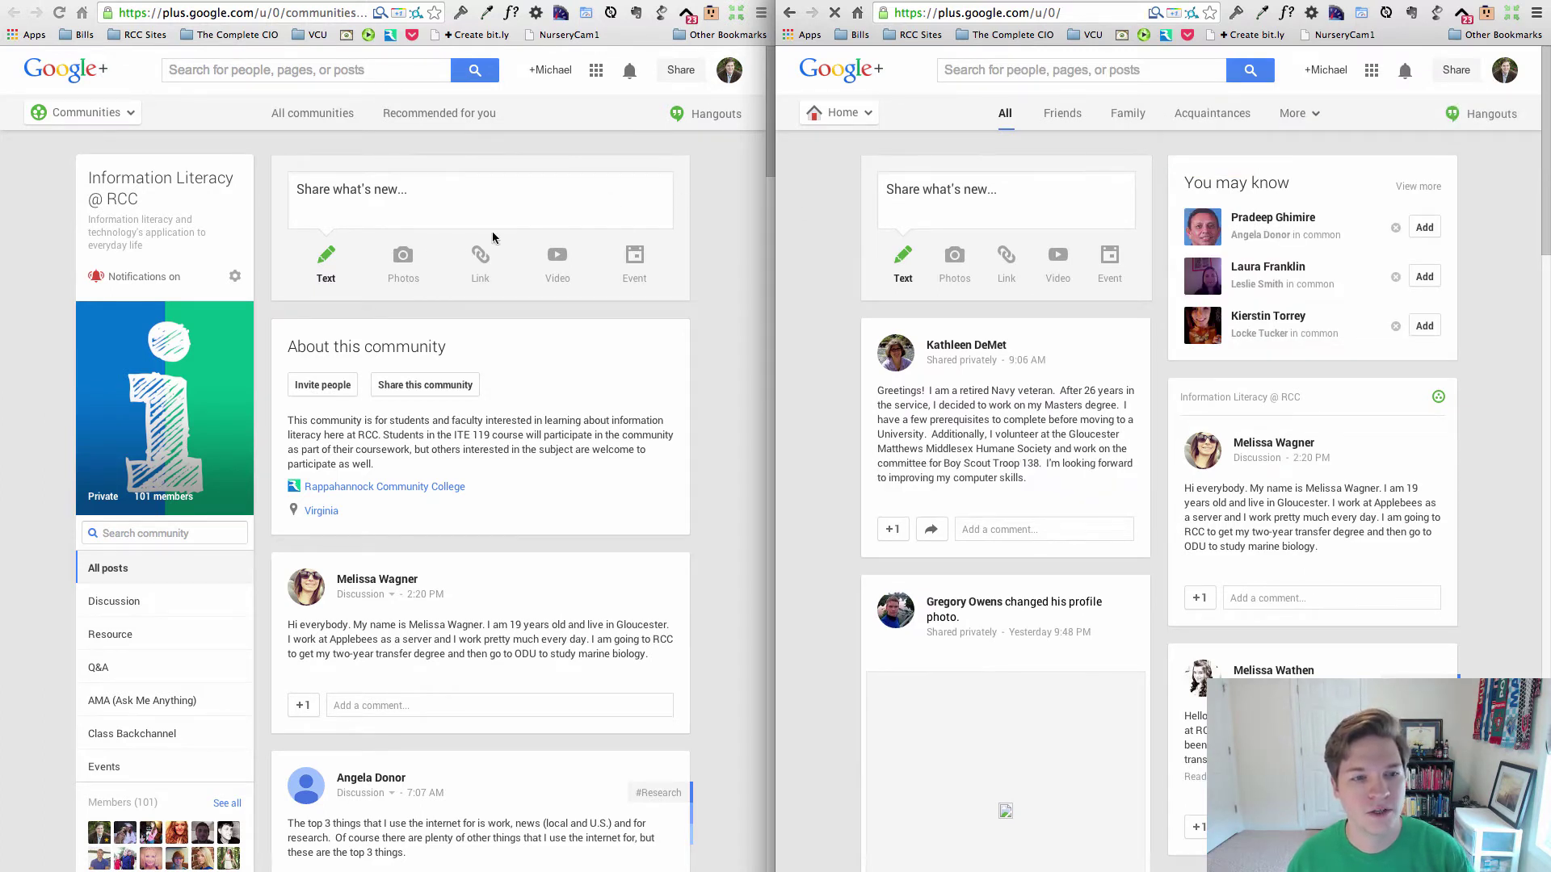
# - Start a 'Hello' draft on the home stream and another in the community share box
pyautogui.click(1008, 202)
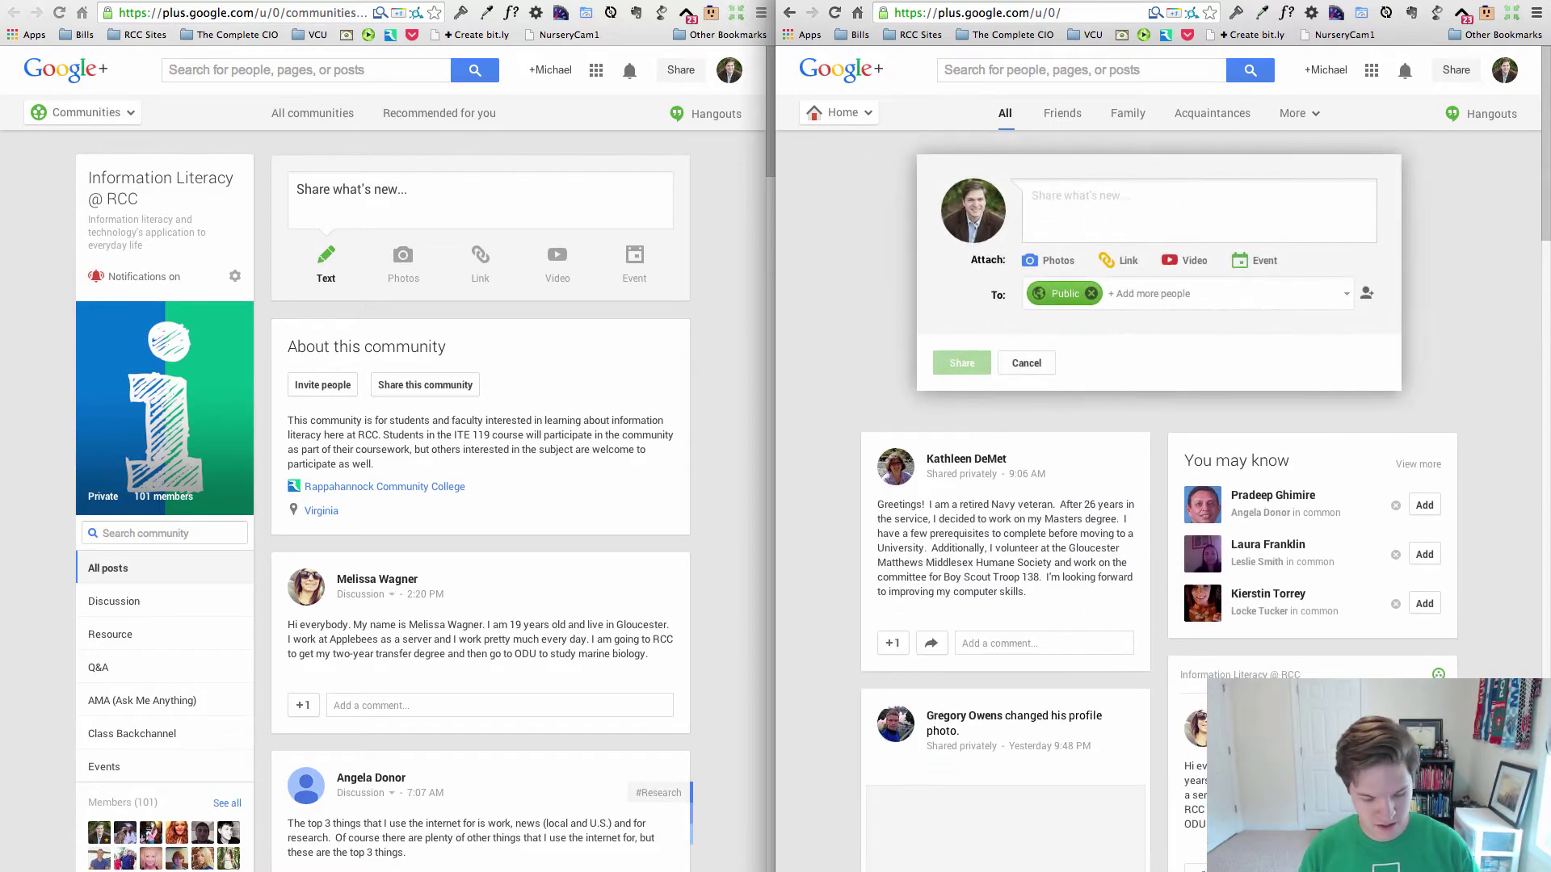
pyautogui.write('Hello')
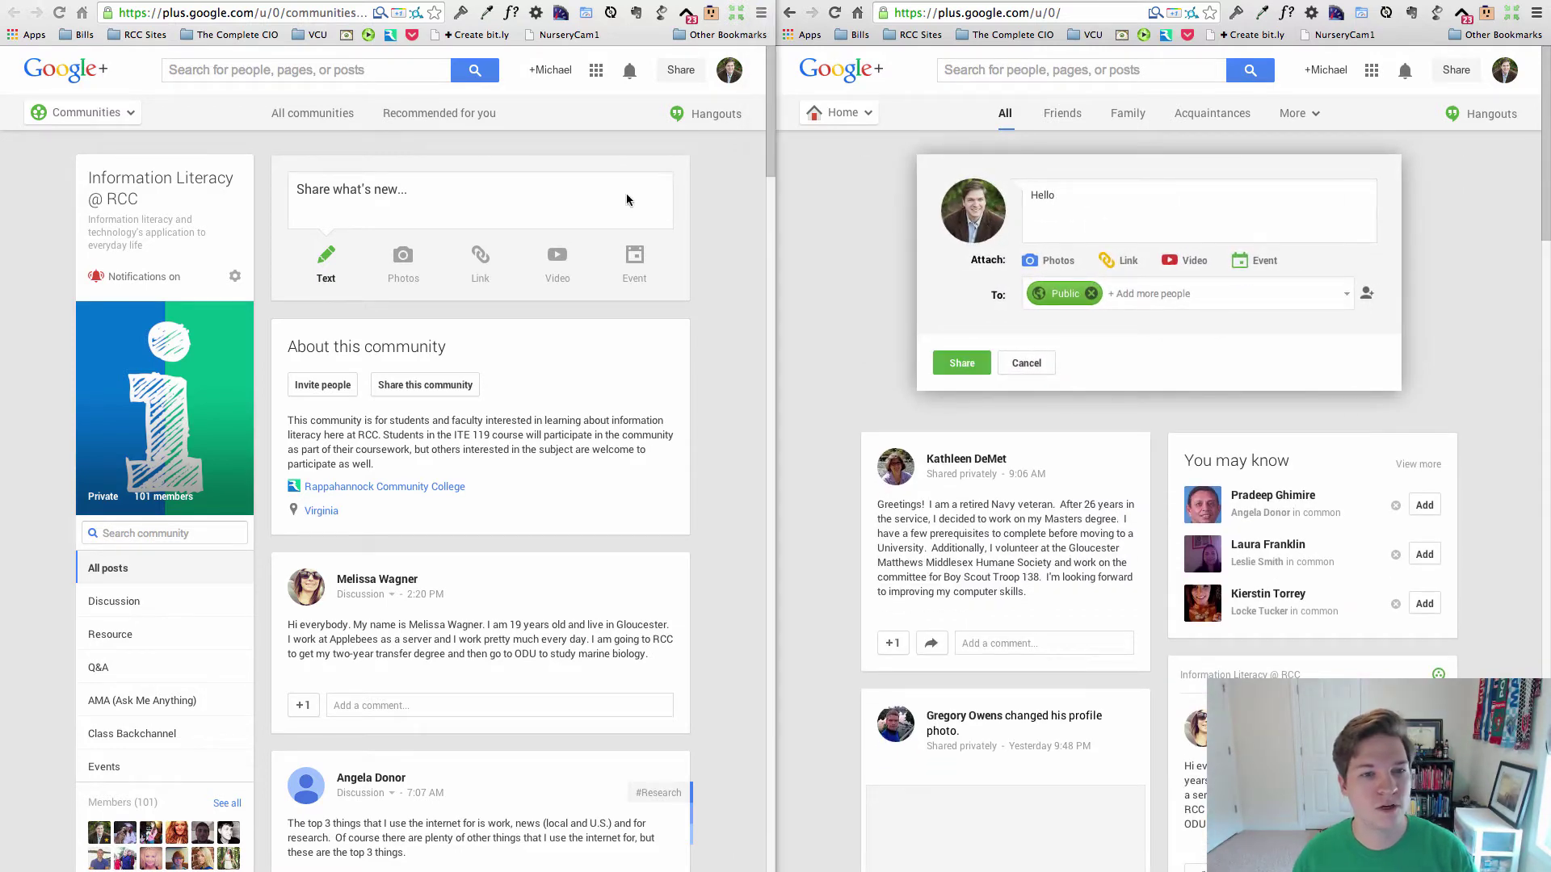
pyautogui.click(593, 194)
pyautogui.write('Hel')
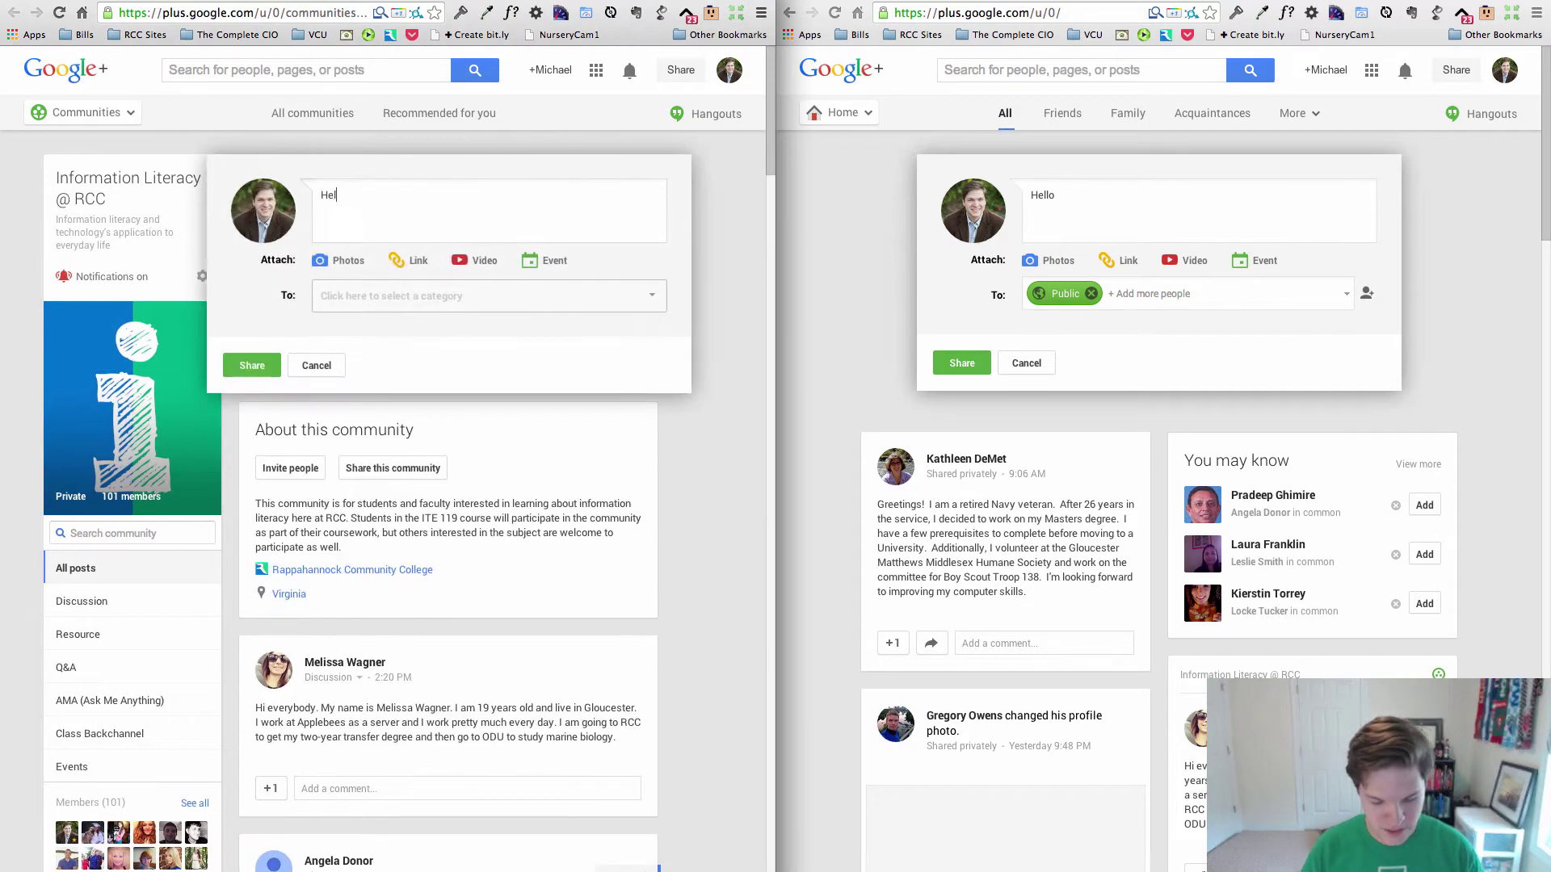
pyautogui.write('lo')
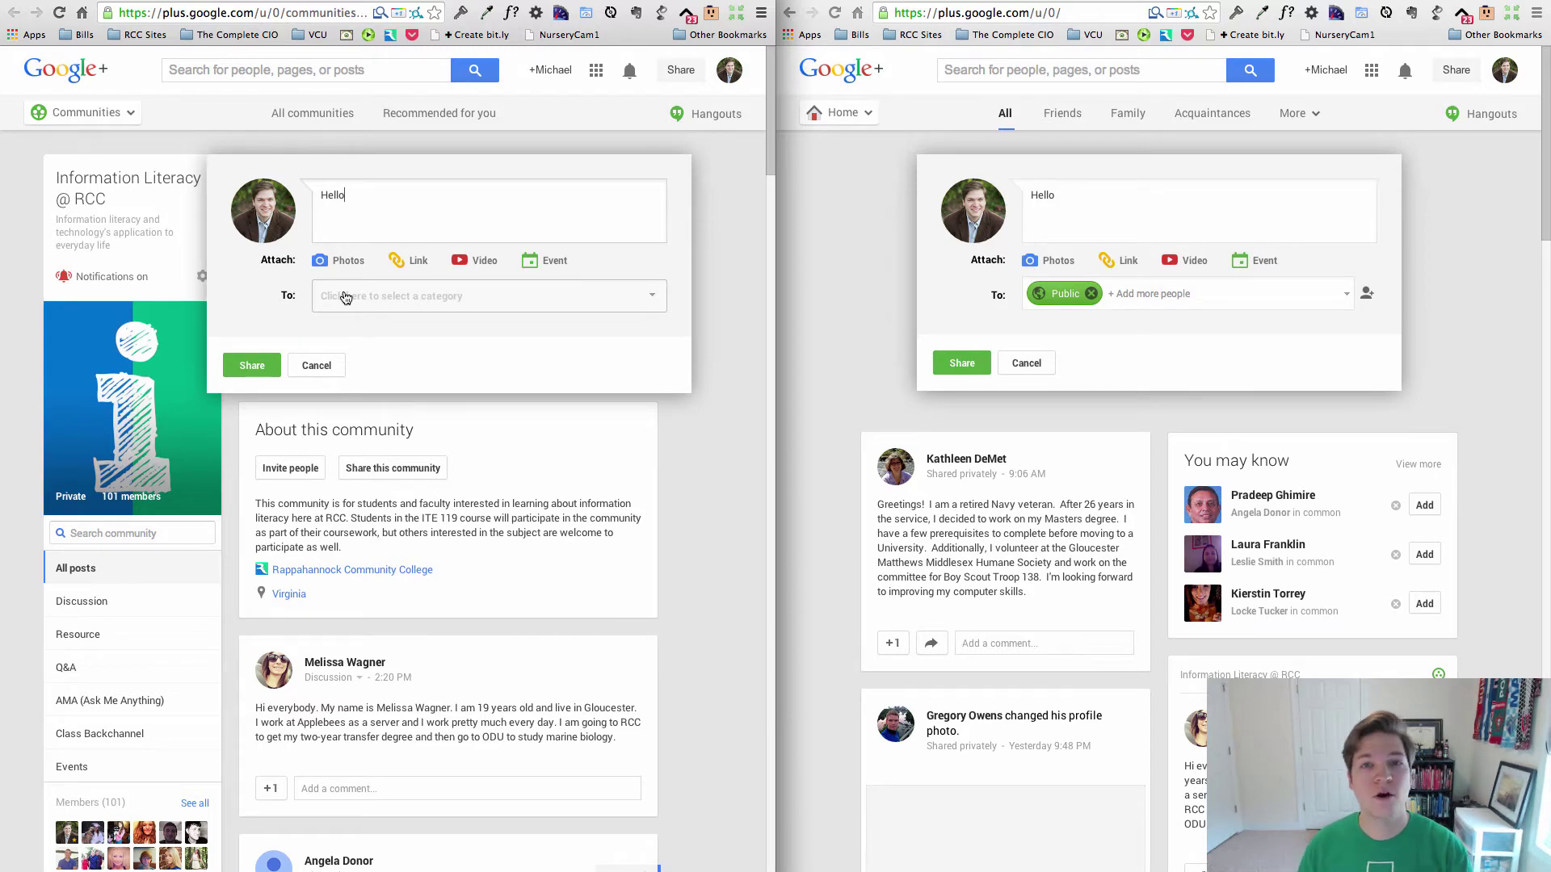
# - Set the community draft's category to Discussion and confirm it stays selected
pyautogui.click(344, 298)
pyautogui.click(361, 331)
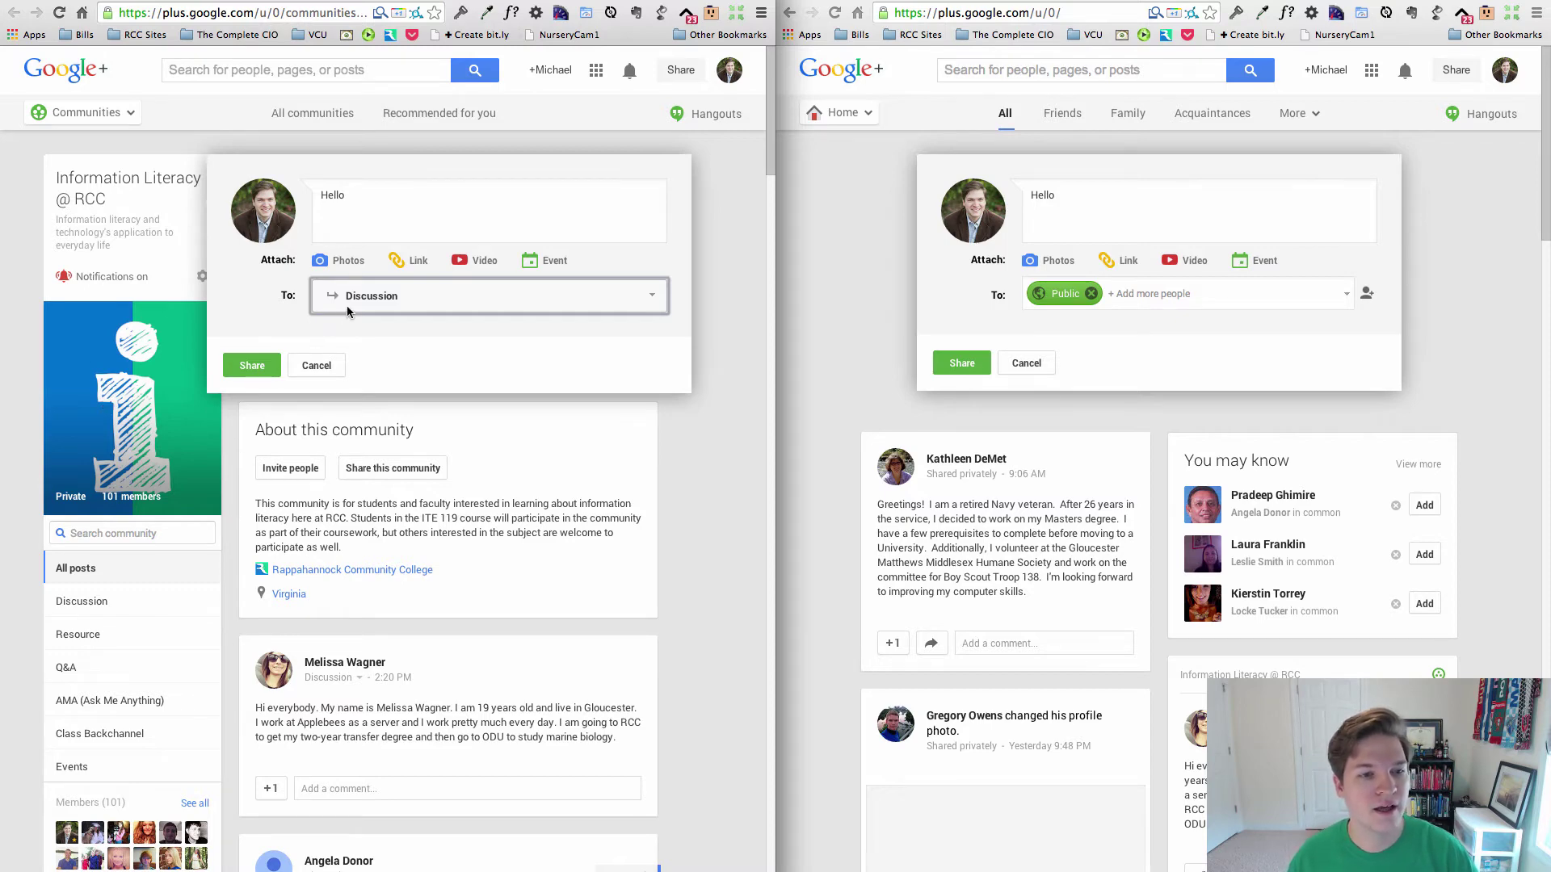
pyautogui.click(390, 303)
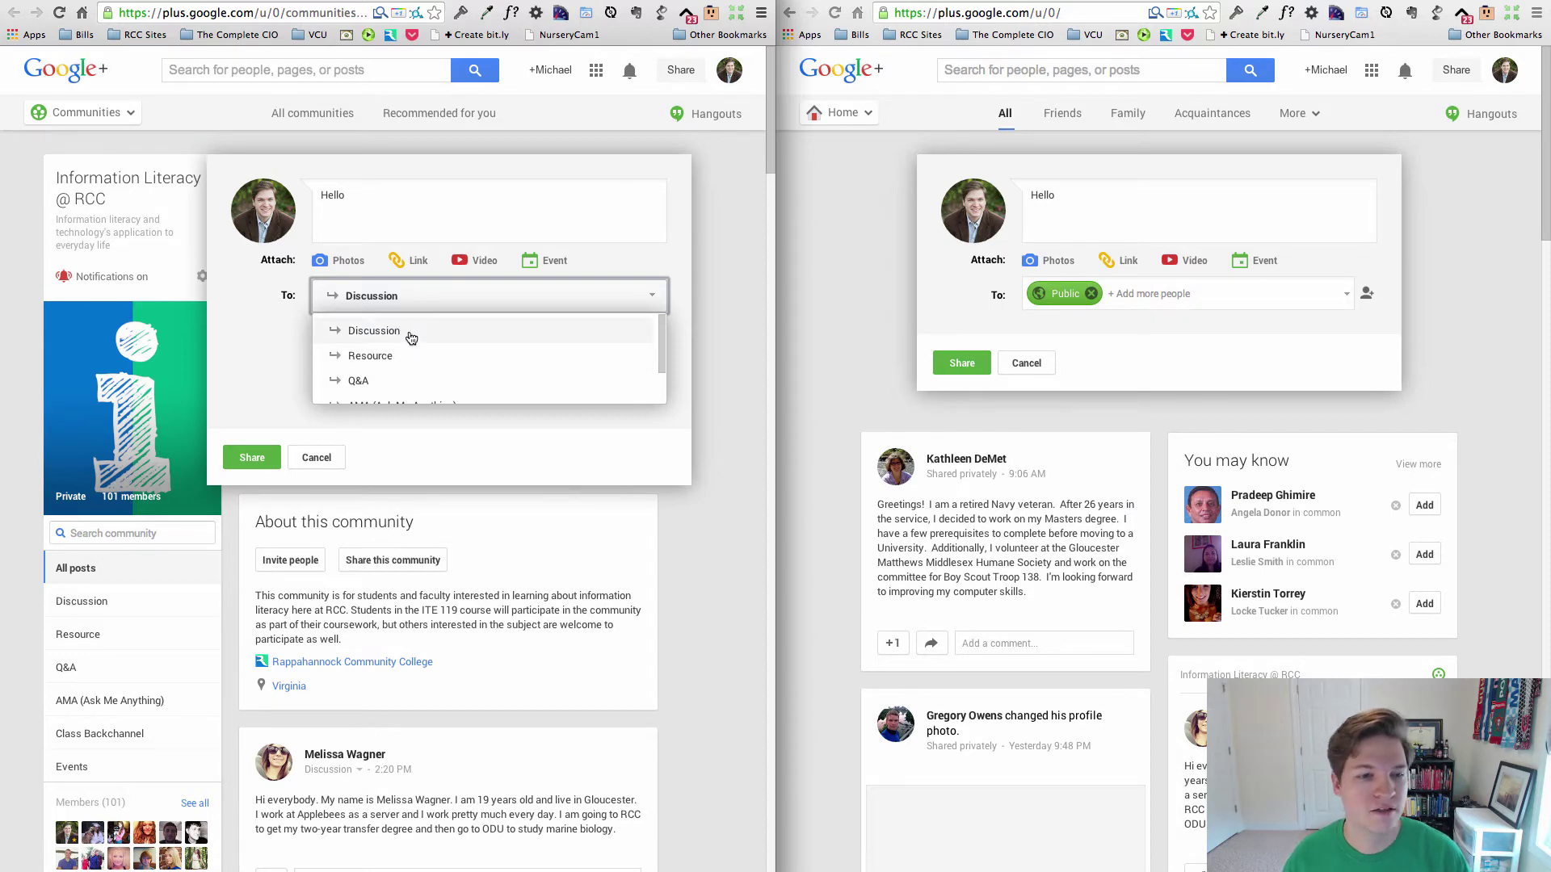
pyautogui.click(410, 332)
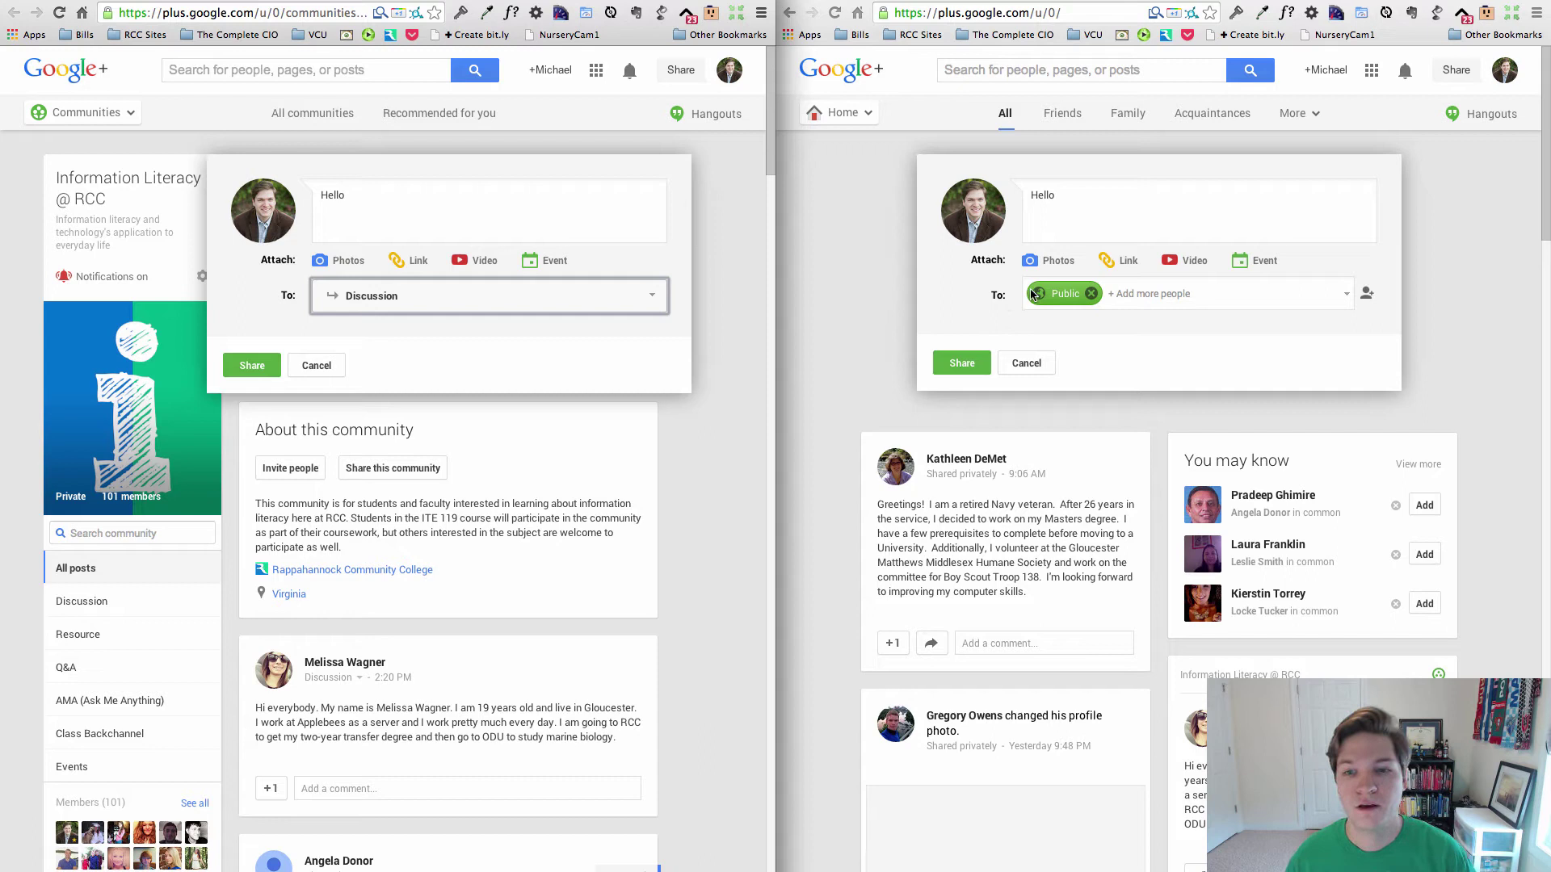
# - Remove Public from the home draft's audience and list the circles to share with
pyautogui.click(1093, 298)
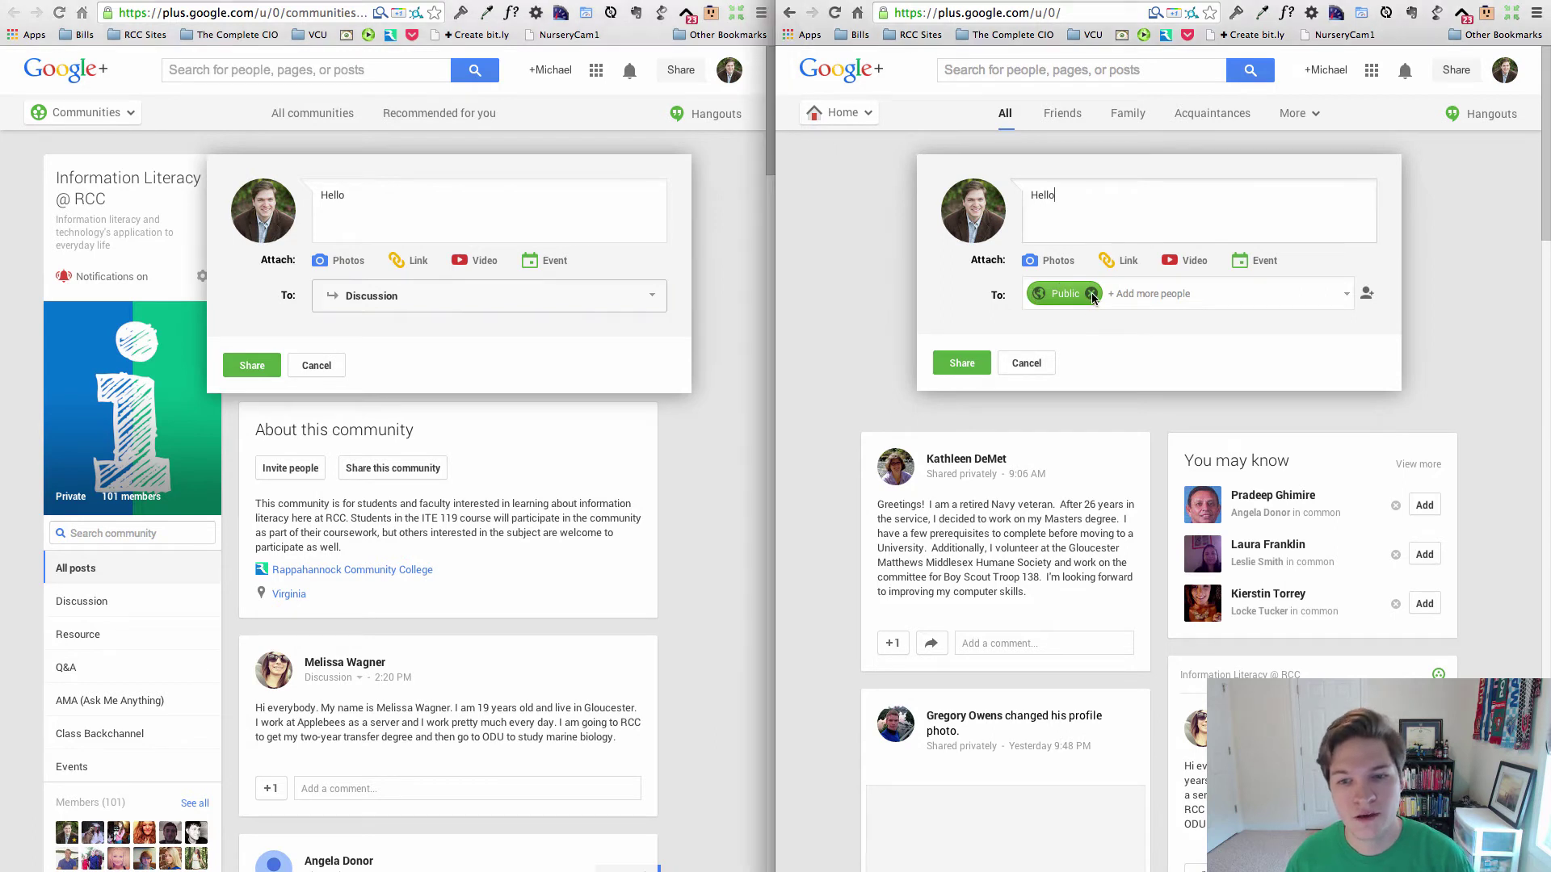
pyautogui.click(1092, 294)
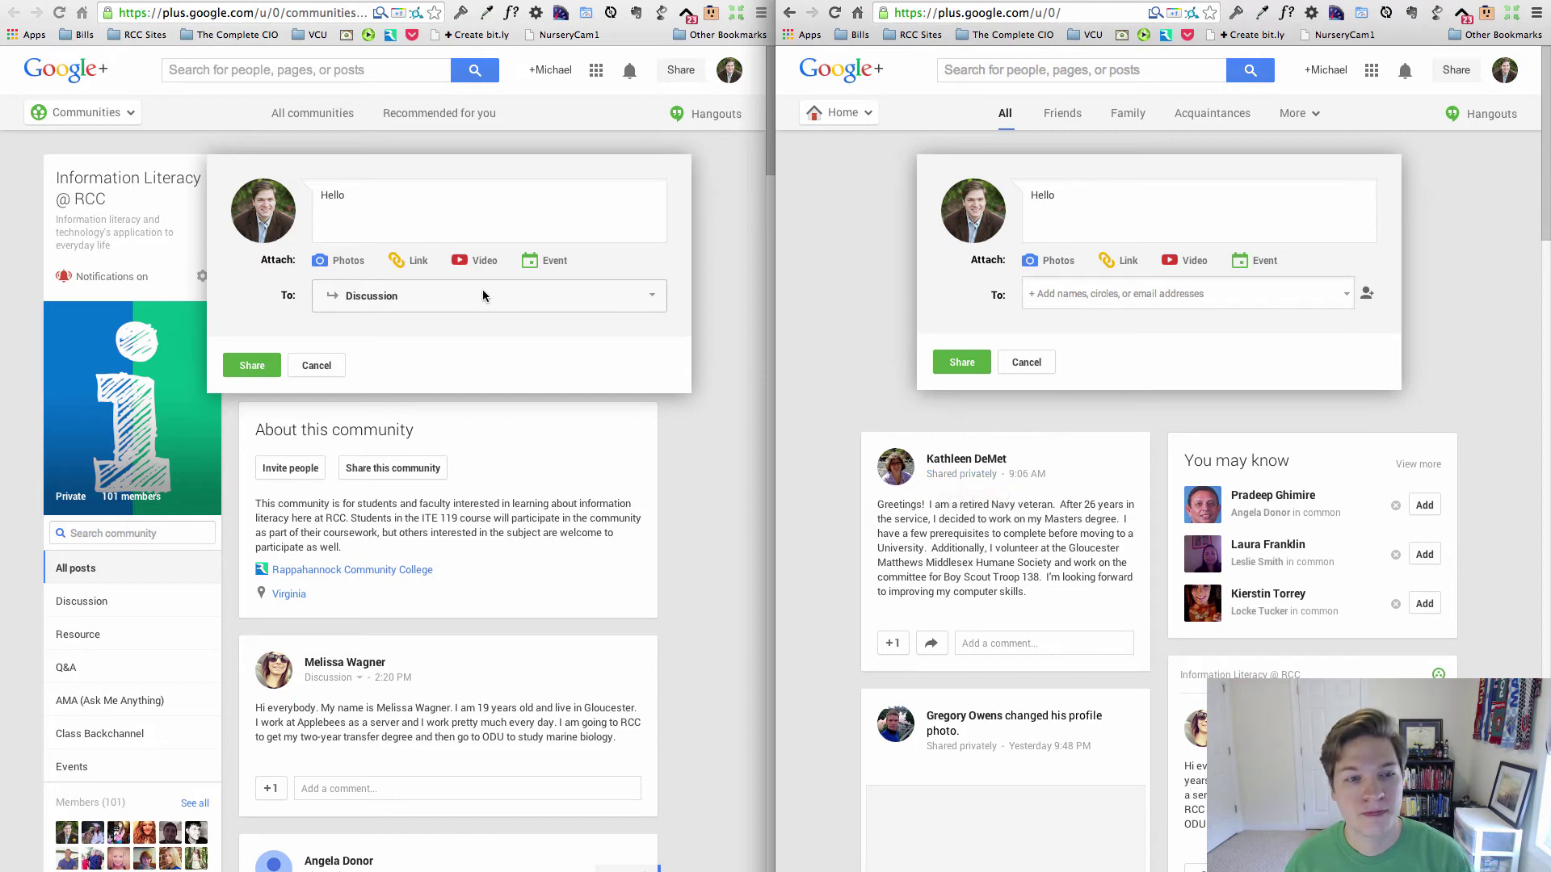
pyautogui.click(1065, 299)
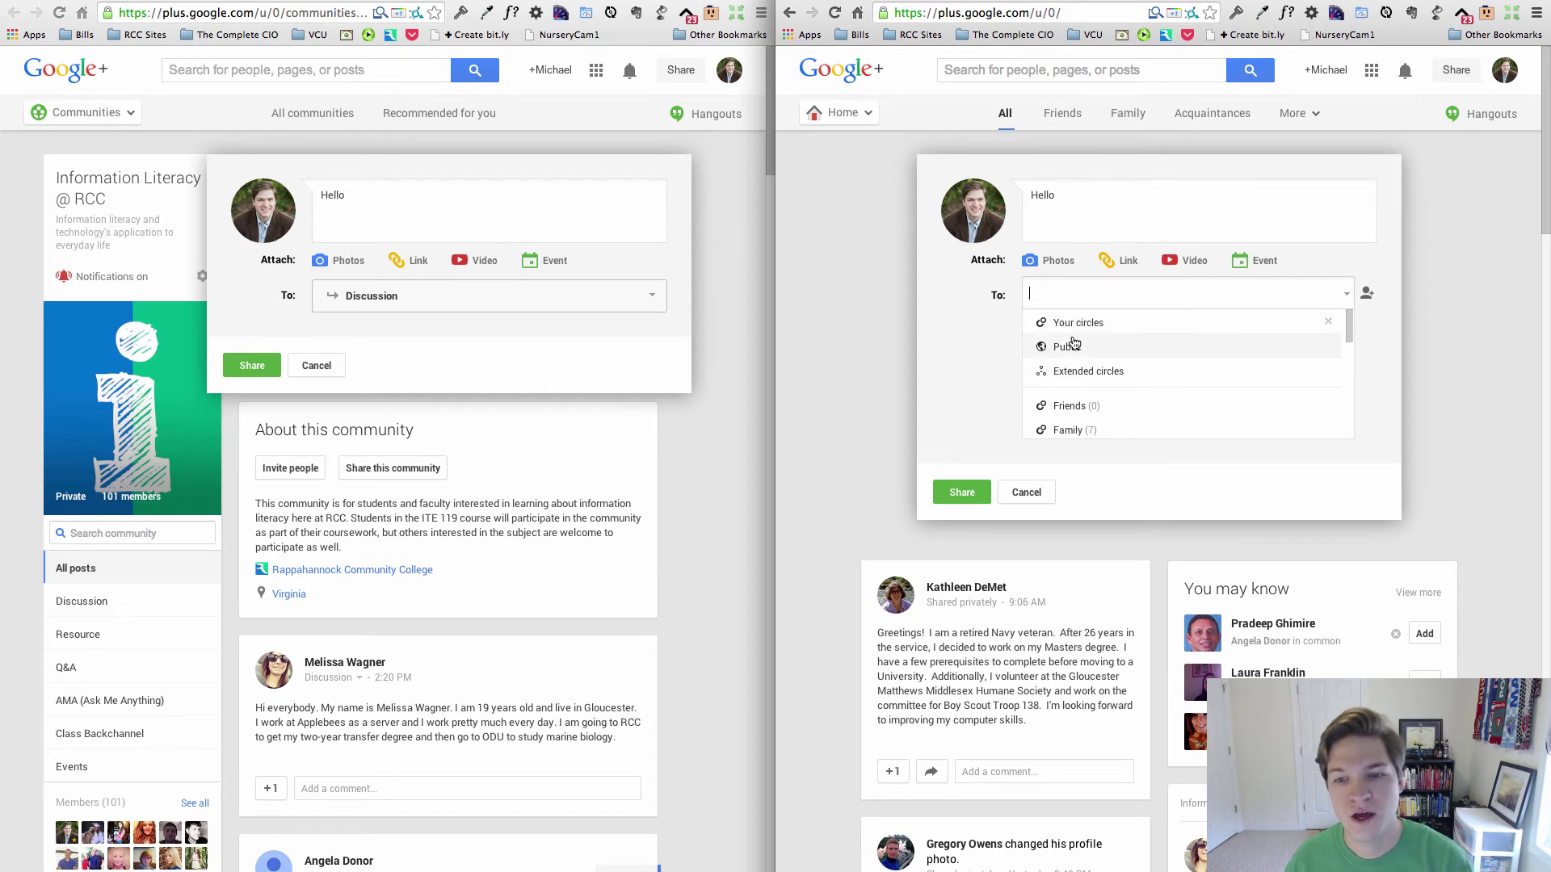
pyautogui.scroll(-1, 1113, 385)
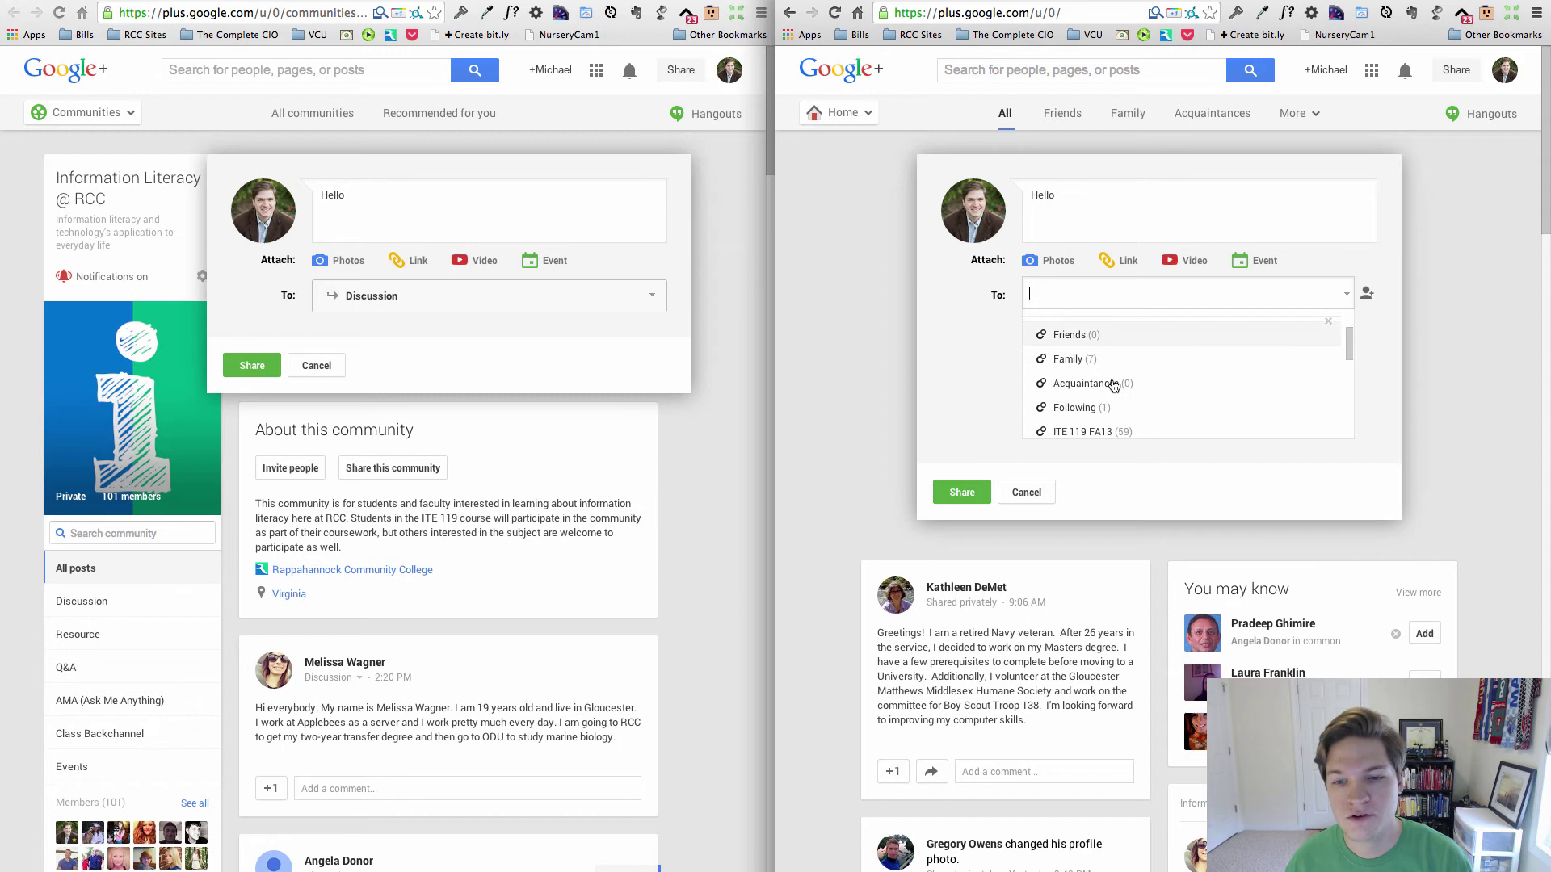
pyautogui.scroll(-1, 1114, 385)
pyautogui.scroll(-1, 1114, 386)
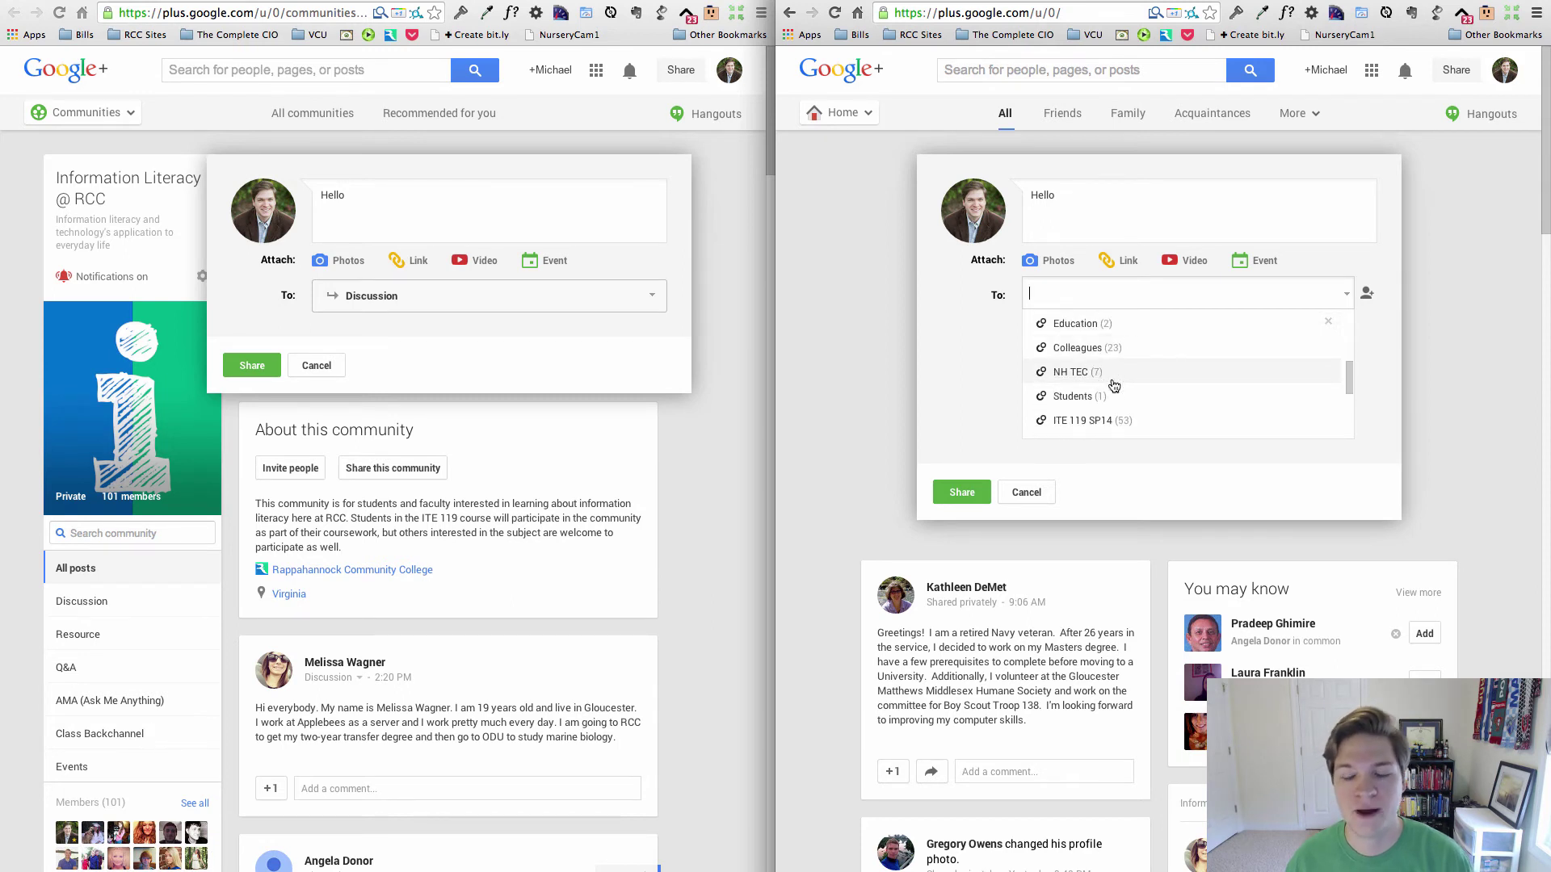
pyautogui.scroll(-1, 1113, 386)
pyautogui.scroll(-1, 1114, 386)
pyautogui.scroll(-1, 1114, 385)
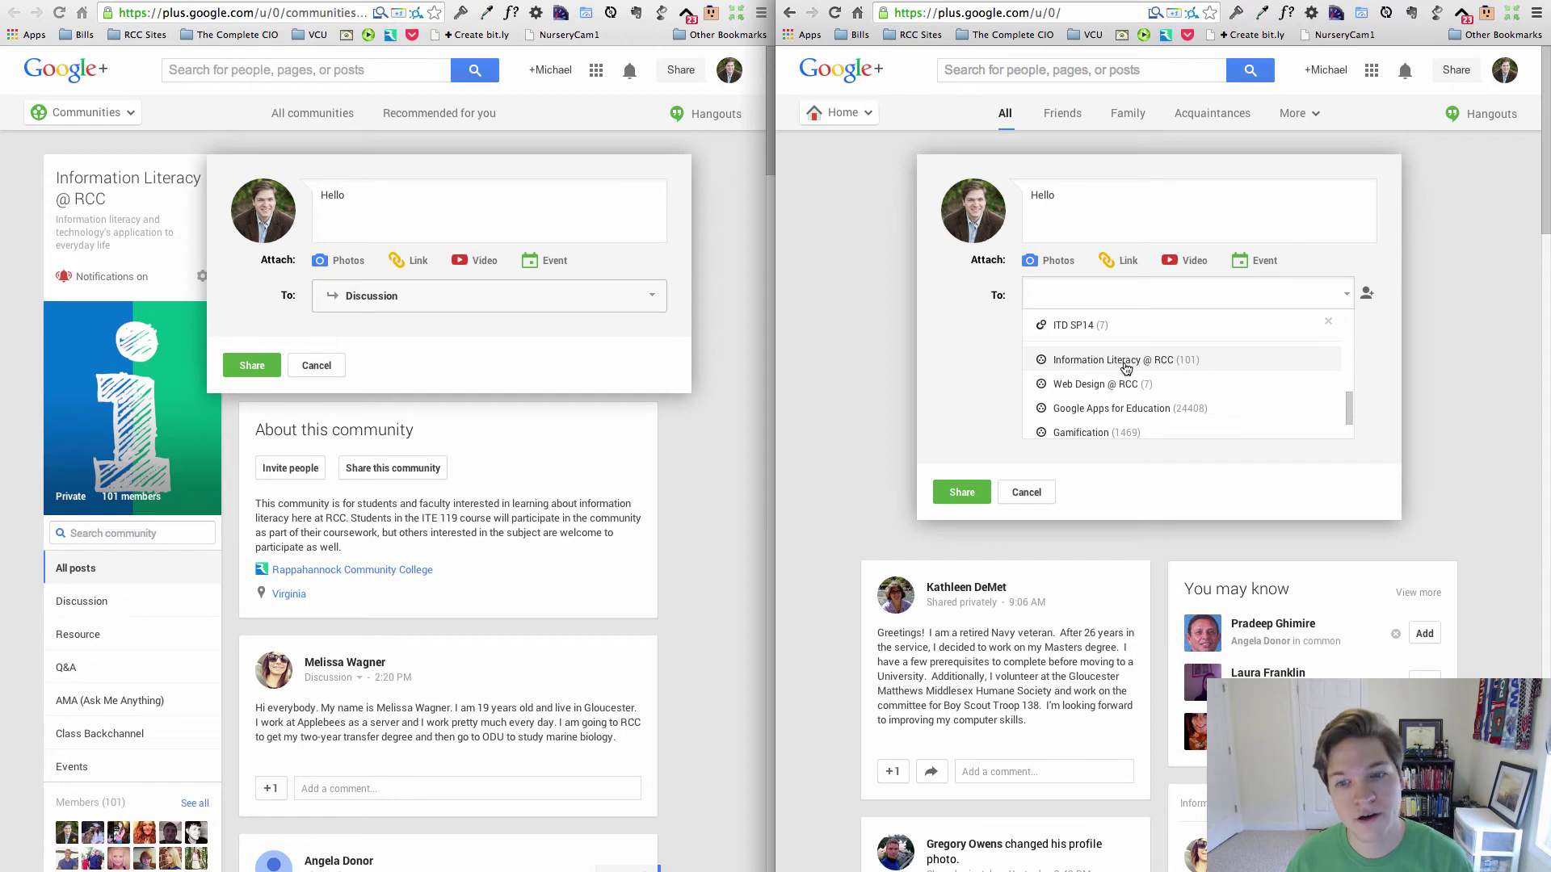
# - Address the home draft to Information Literacy @ RCC under its Discussion category
pyautogui.click(1130, 367)
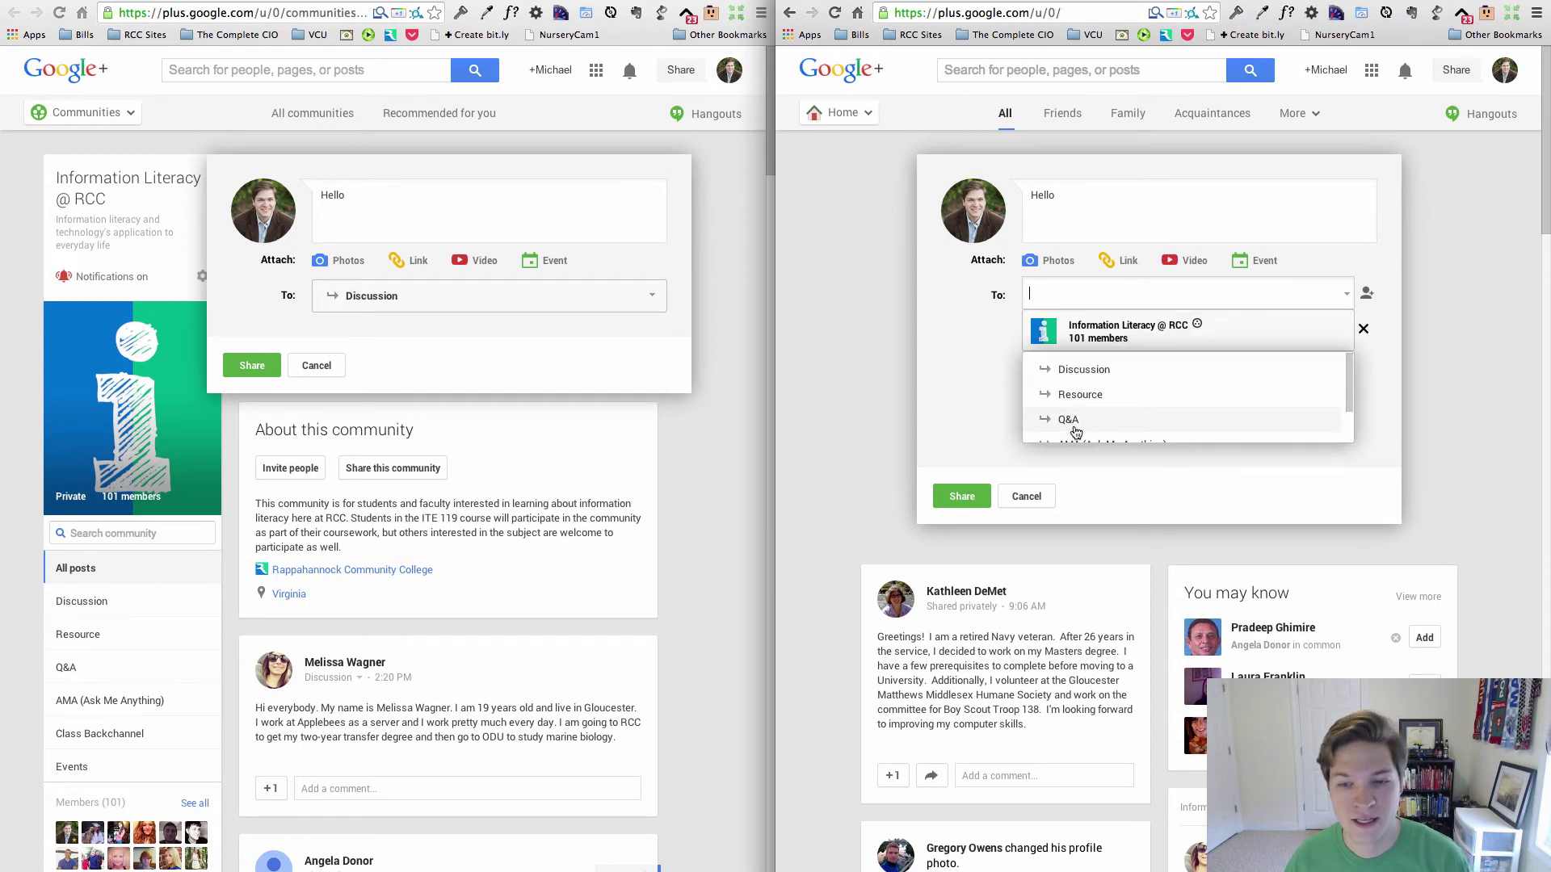
pyautogui.click(1104, 373)
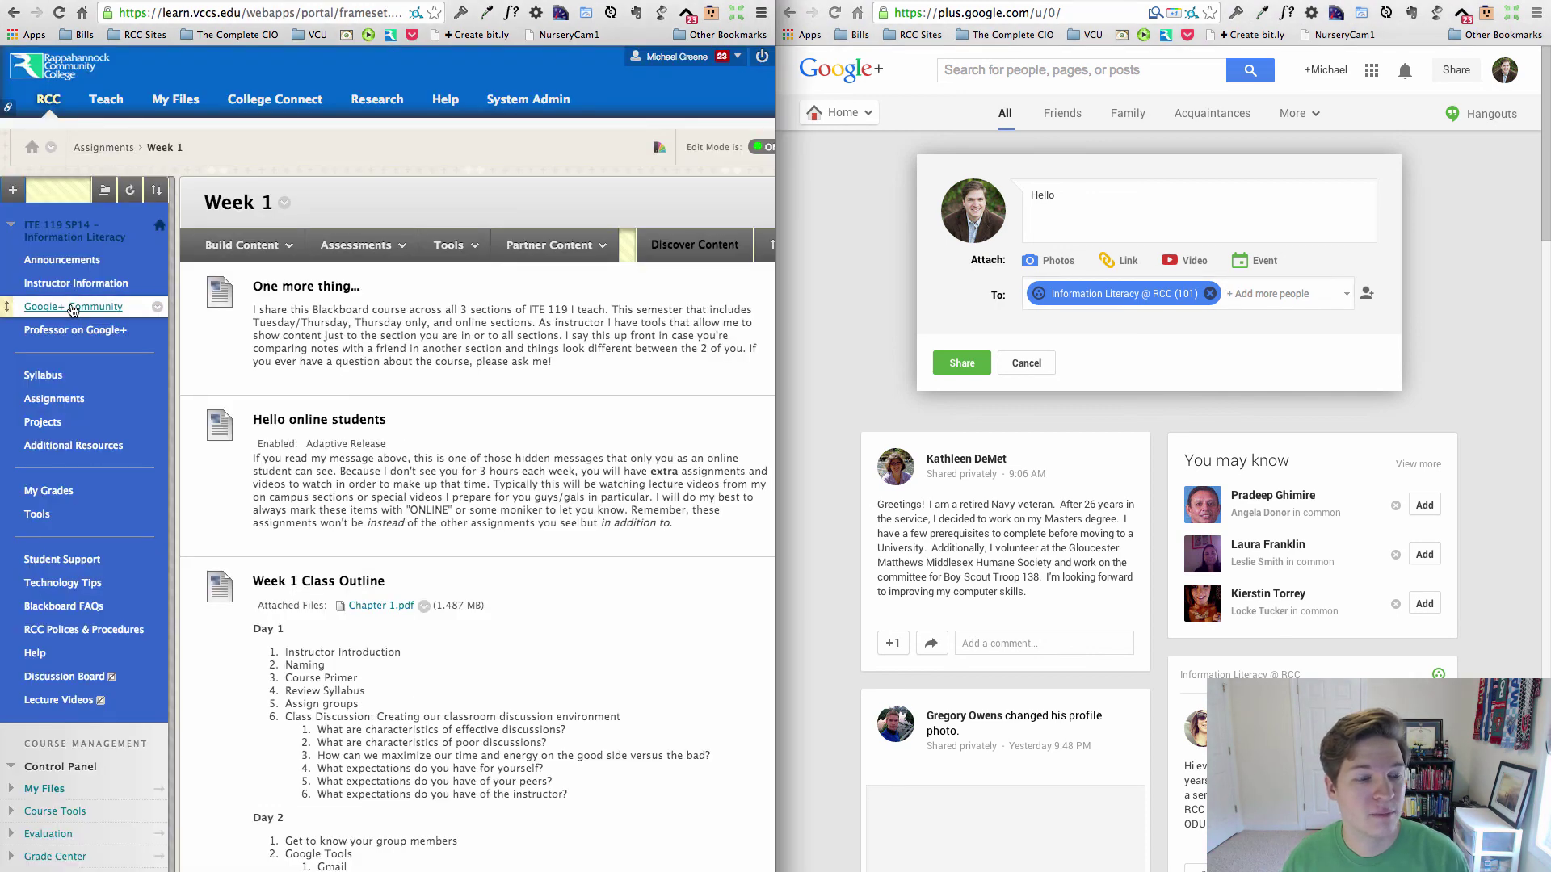
# - Return to the Information Literacy @ RCC community via the course menu link
pyautogui.click(73, 308)
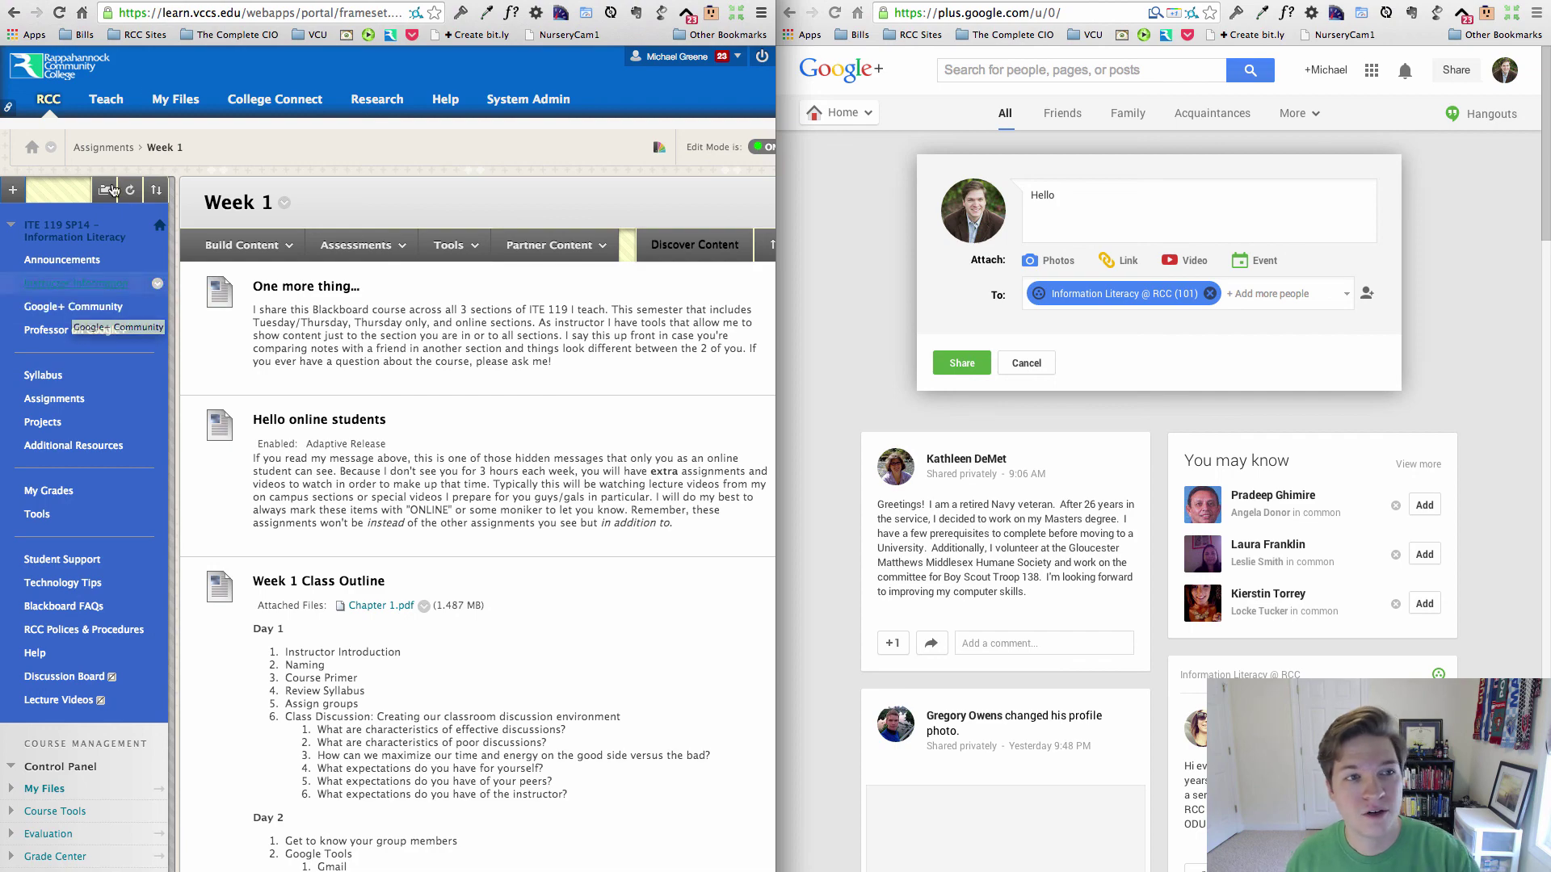